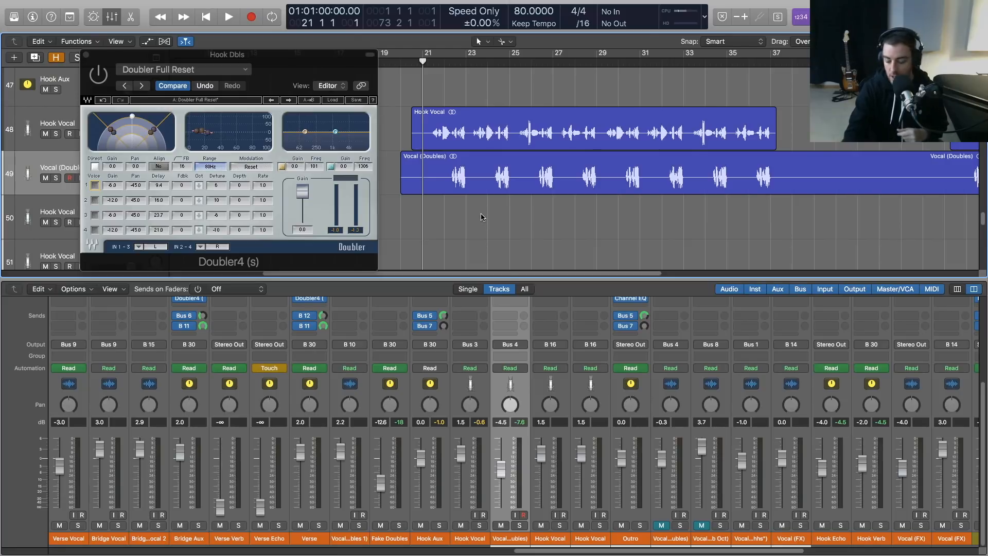
Step: Play the hook section with the Doubler bypassed to hear the lead vocal and doubles
key(space)
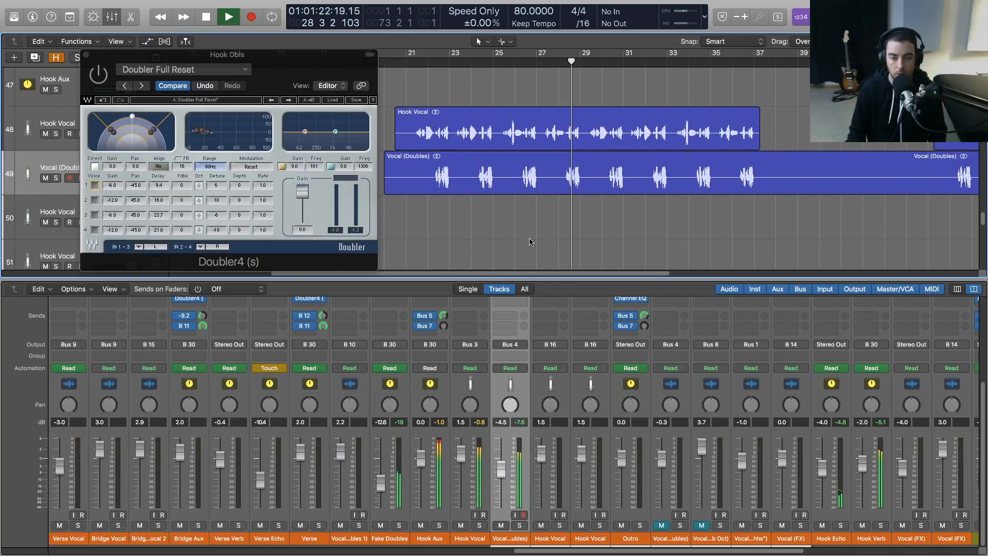
key(space)
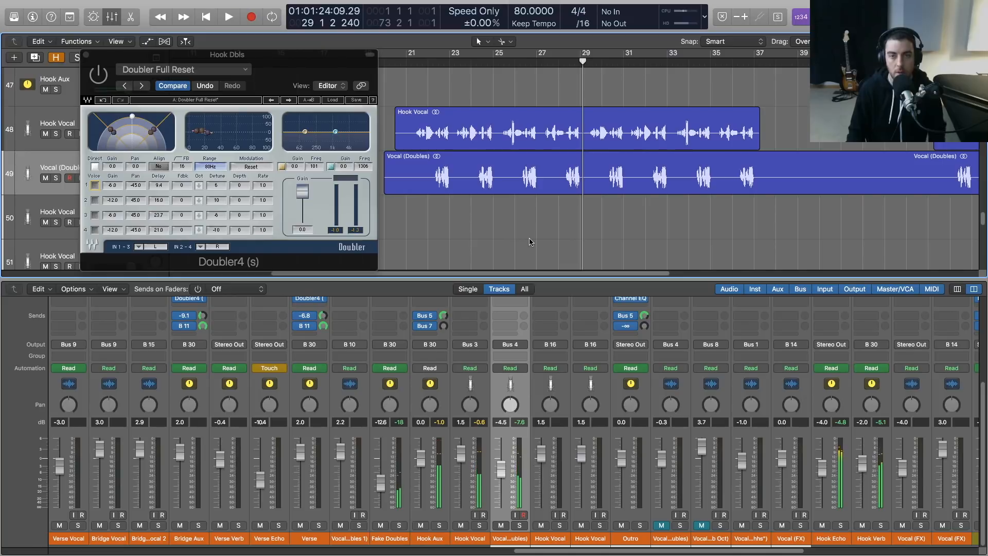
click(503, 181)
click(504, 212)
click(508, 184)
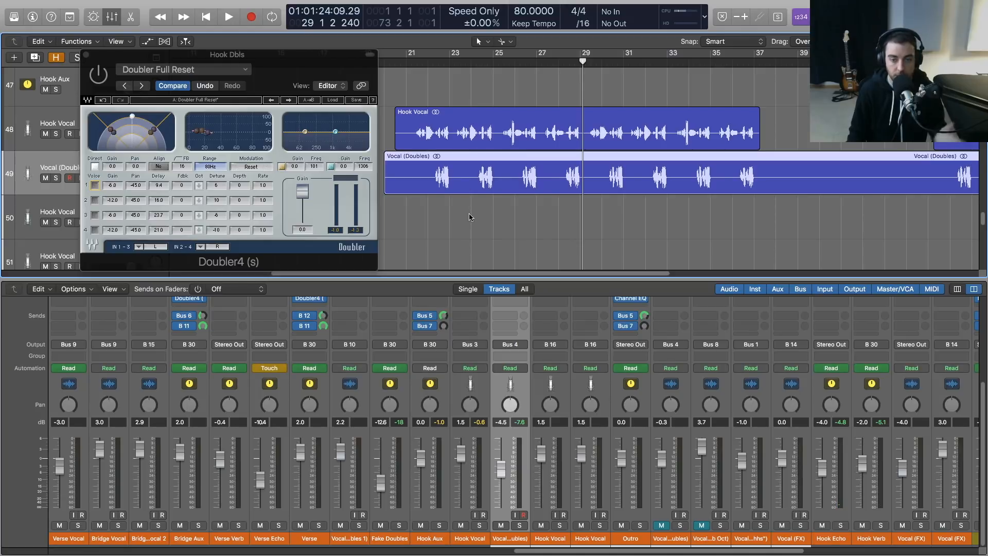
click(486, 222)
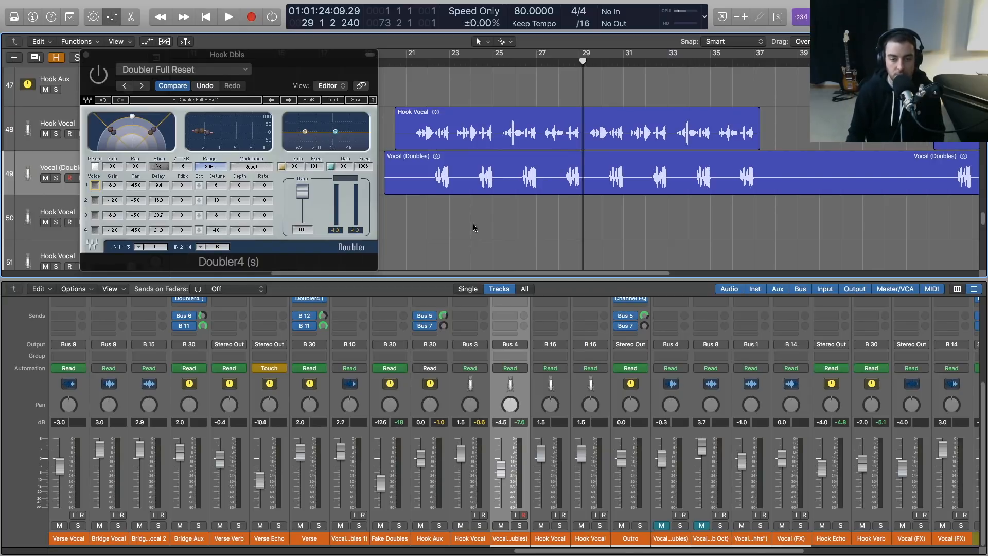
click(278, 59)
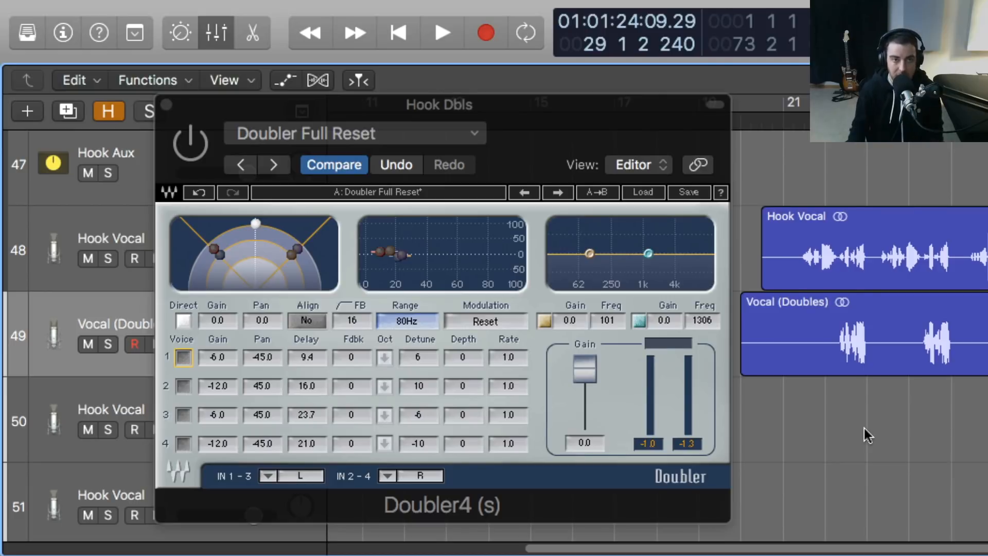
click(880, 358)
alt+drag(887, 365, 886, 397)
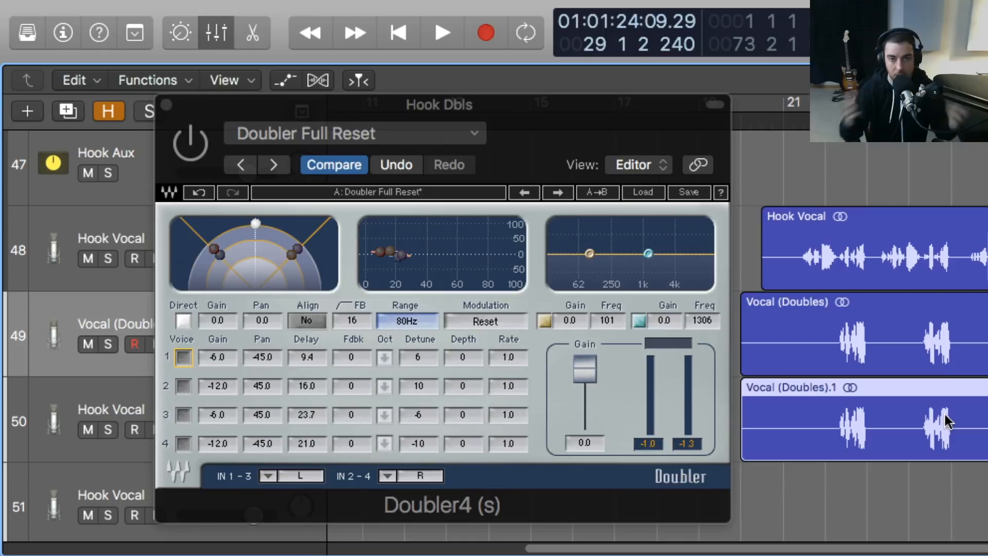
key(Delete)
click(974, 420)
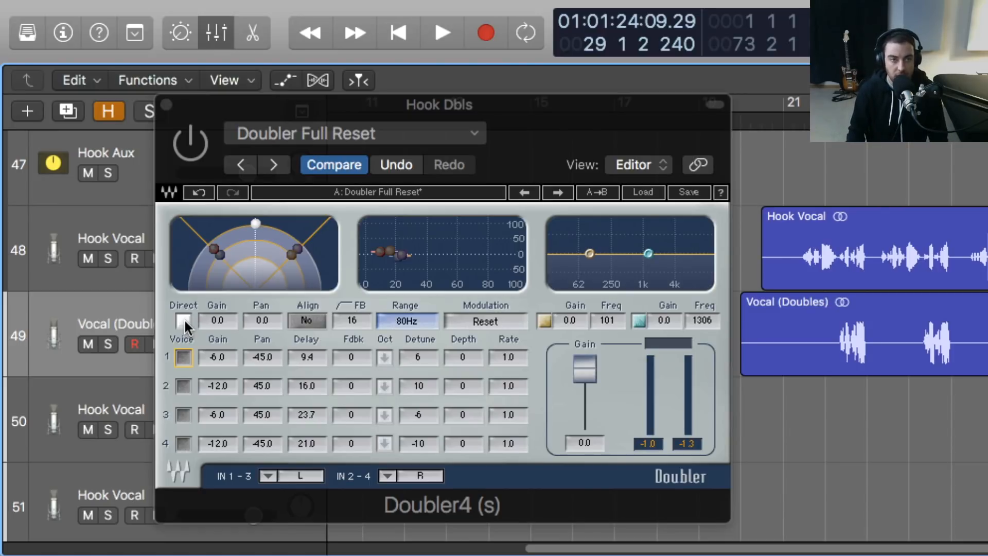
Step: Enable Doubler voices 1 and 2 with gains of -5.7 and -4.5, and lower the disabled voices 3 and 4 to -30.7 and -32.9
click(184, 356)
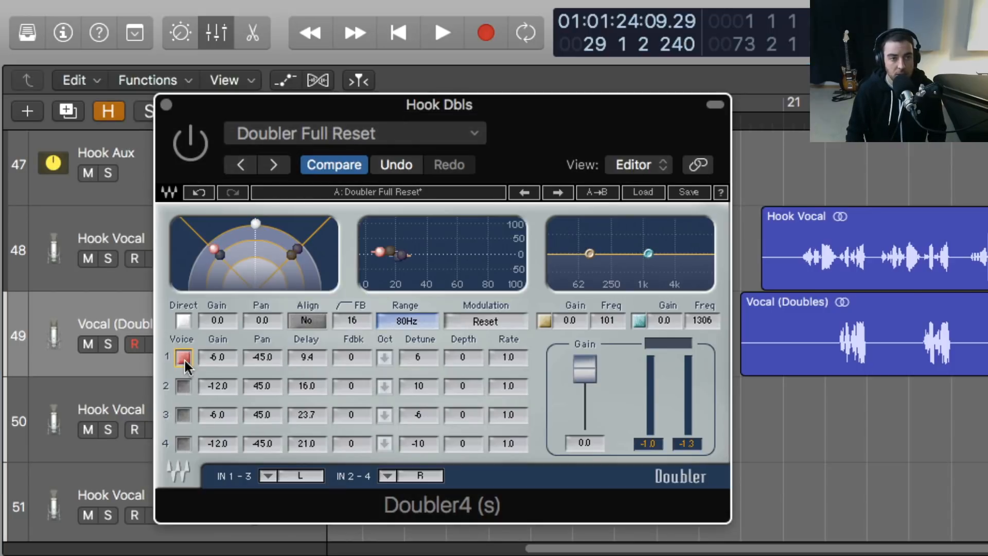
click(217, 356)
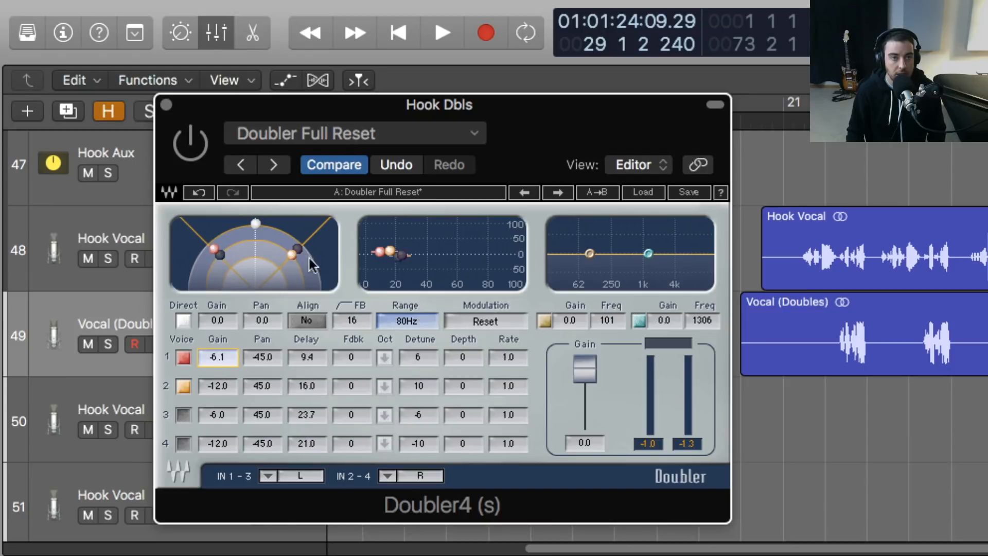
mouse_move(298, 248)
mouse_down()
mouse_move(269, 270)
mouse_move(229, 257)
mouse_move(250, 268)
mouse_move(296, 250)
mouse_move(280, 234)
mouse_move(298, 249)
mouse_move(278, 265)
mouse_move(303, 242)
mouse_up()
click(183, 414)
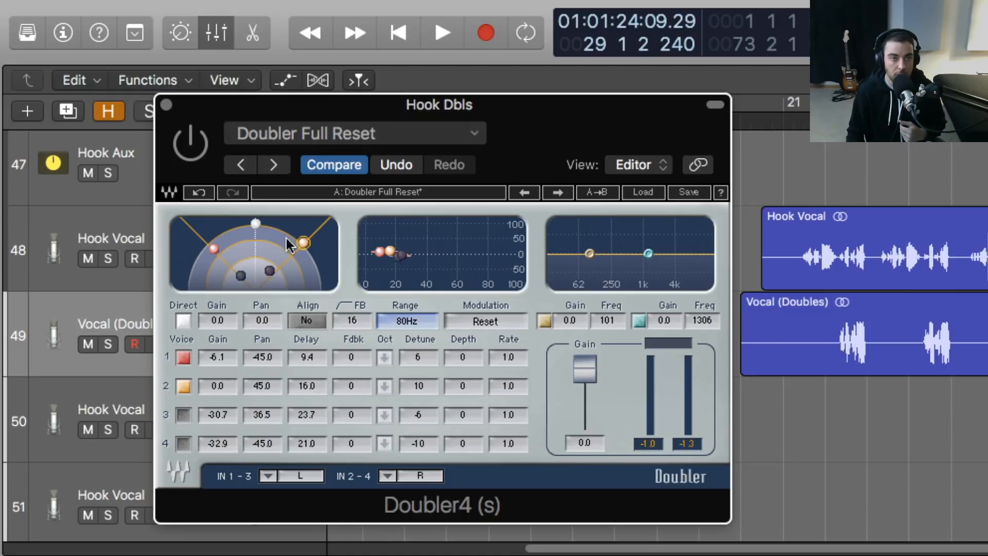
drag(214, 249, 208, 242)
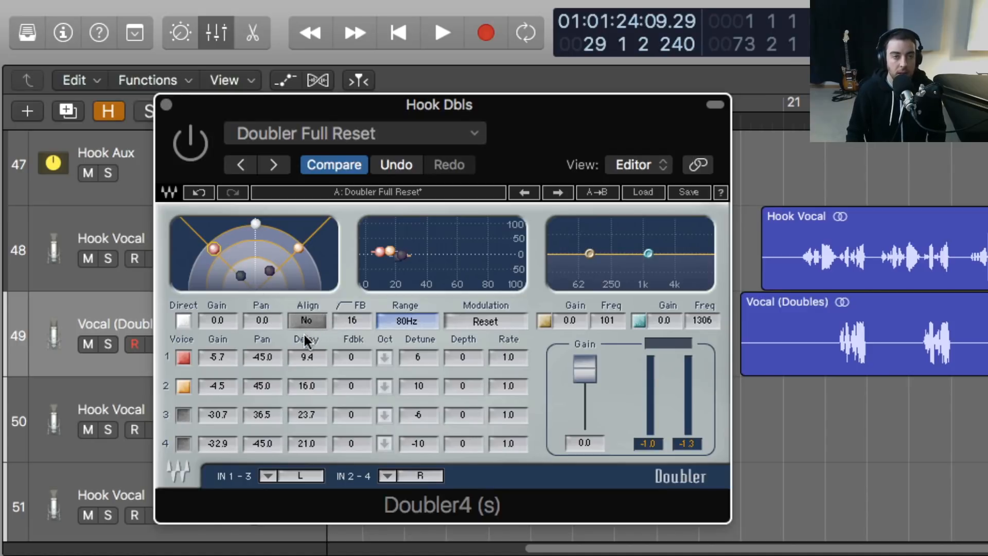
Step: Set voice 1 to delay 11.1 and detune 22, voice 2 to delay 26.6 and detune 14, and audition the soloed doubles with Doubler on
drag(304, 359, 305, 346)
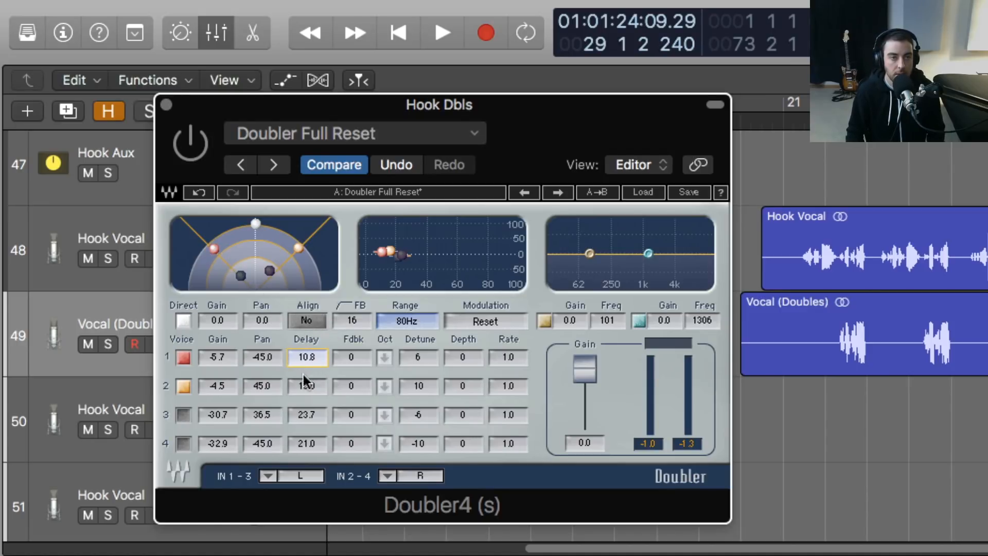
drag(306, 382, 306, 373)
click(304, 358)
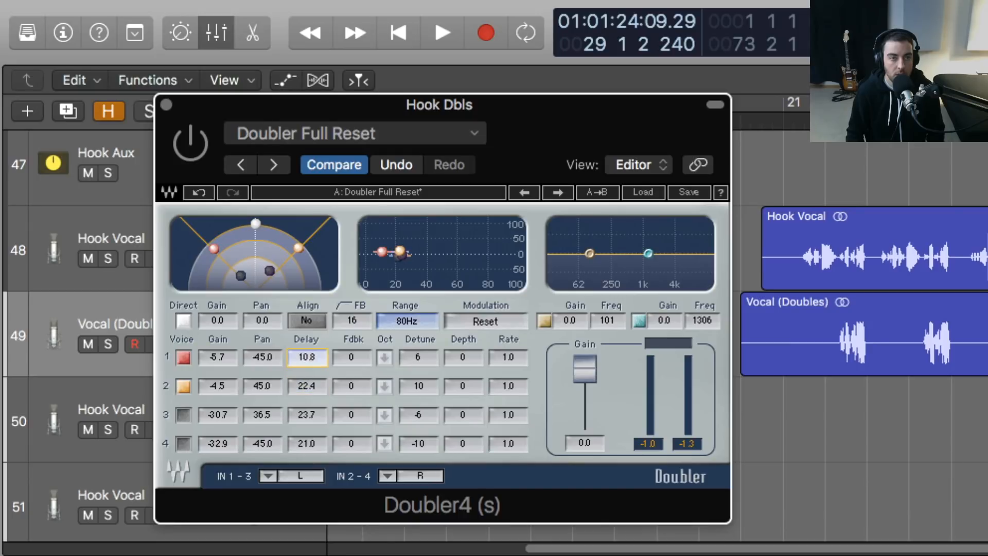
drag(306, 357, 306, 355)
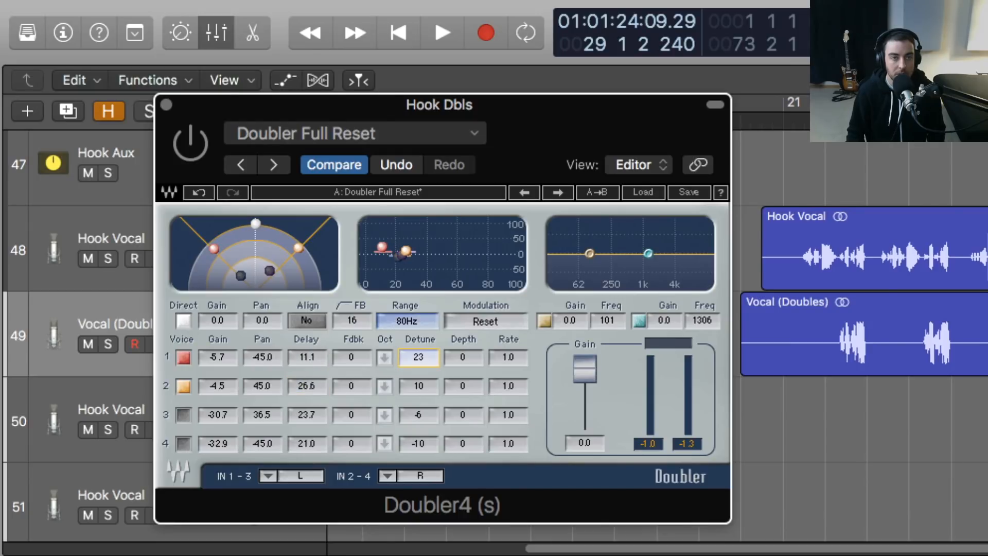
drag(428, 393, 429, 388)
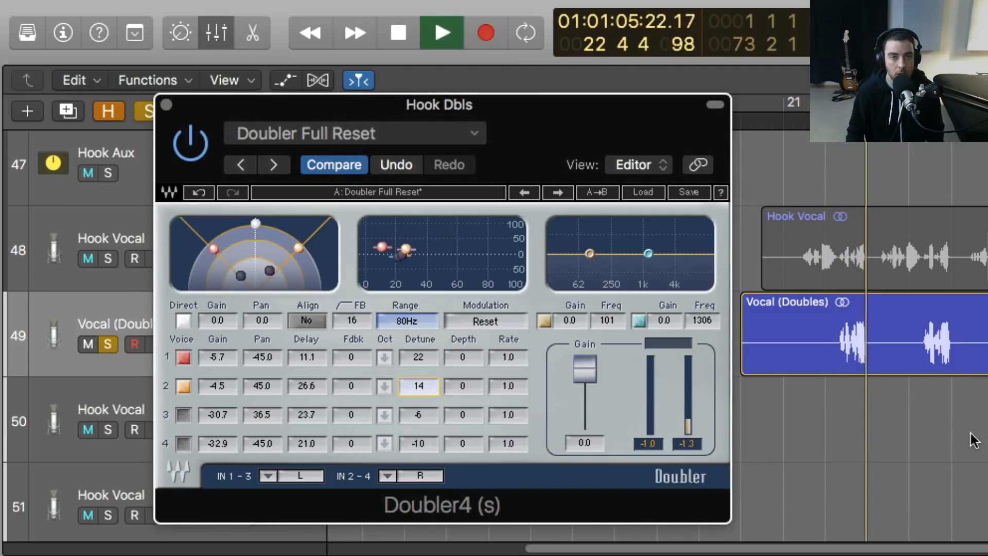
key(space)
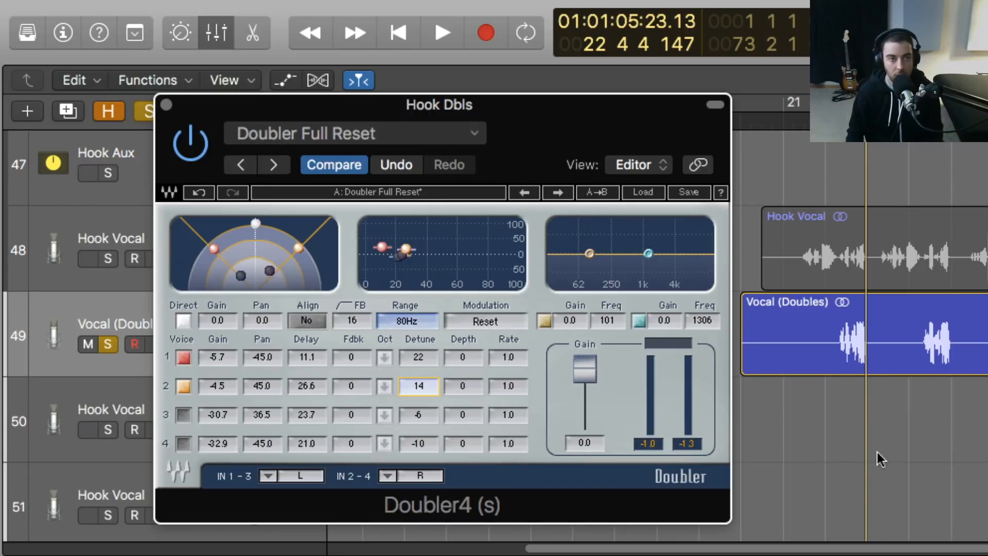
Step: Enable voice 3, centre its pan at 0.0, raise its gain to -20.2 and switch on its octave-down option
click(179, 413)
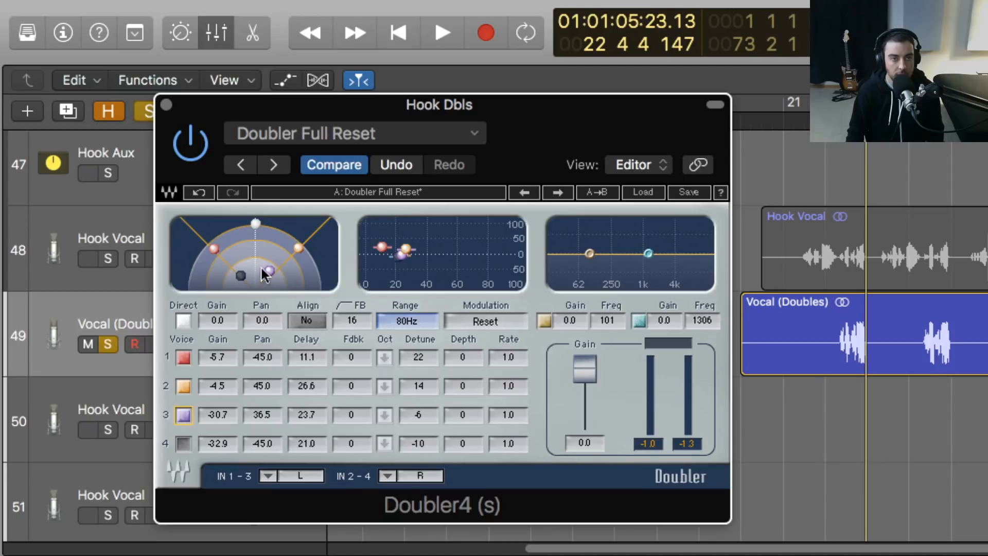
drag(269, 271, 265, 261)
click(266, 414)
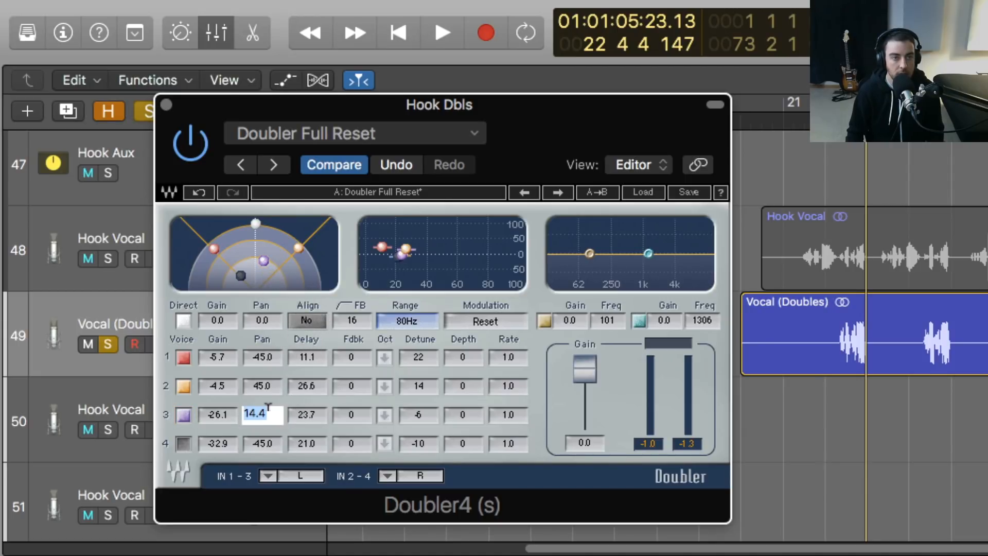
text(0)
key(Return)
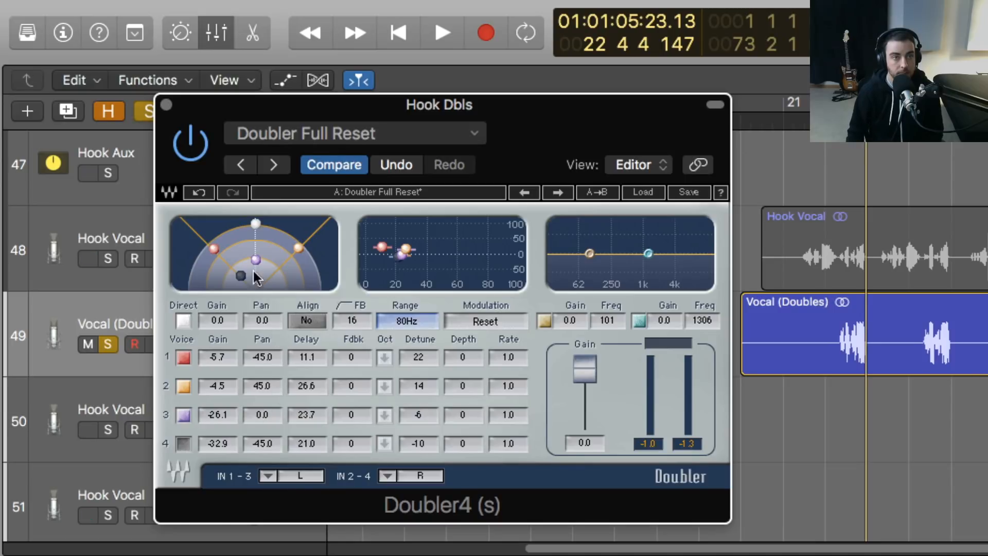
drag(255, 259, 256, 251)
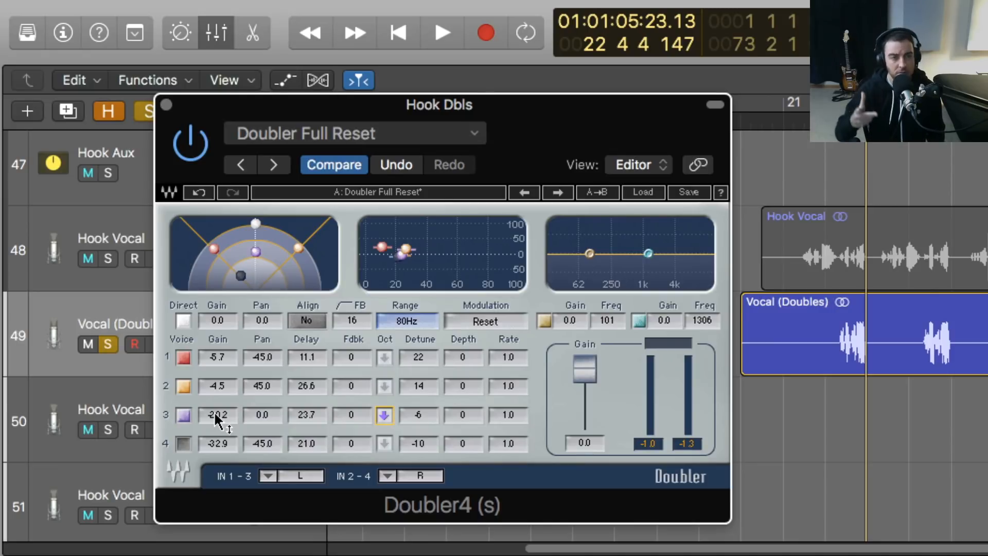
Step: Set voice 3's gain to -14.5 and detune to -10, and audition the soloed doubles track
drag(214, 412, 214, 400)
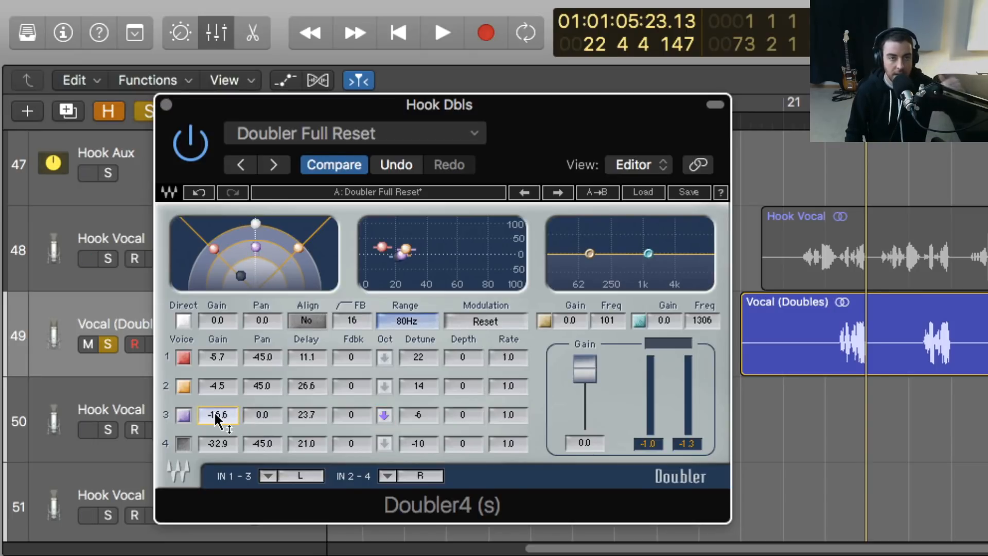
click(414, 416)
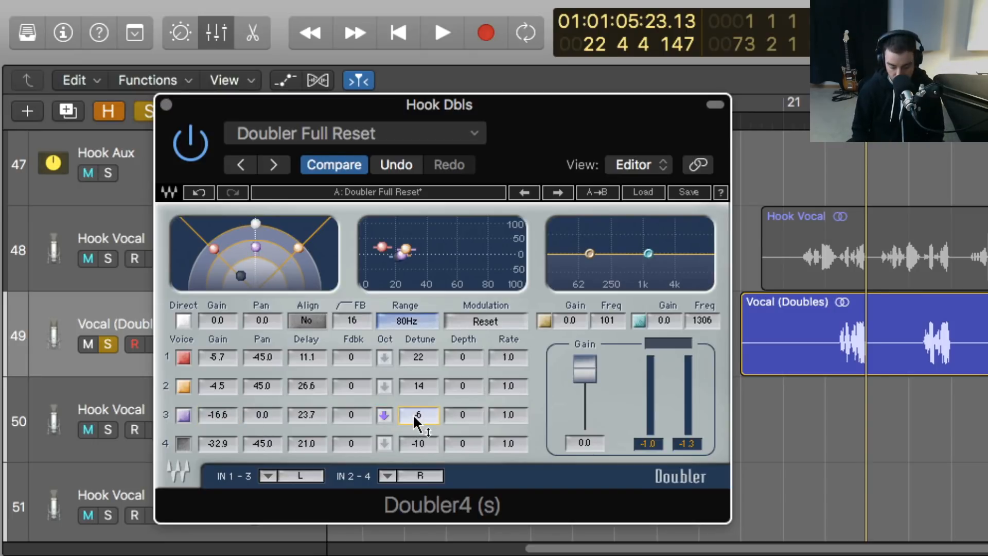
mouse_move(415, 415)
mouse_down()
mouse_move(416, 405)
mouse_move(416, 416)
mouse_up()
drag(217, 414, 217, 409)
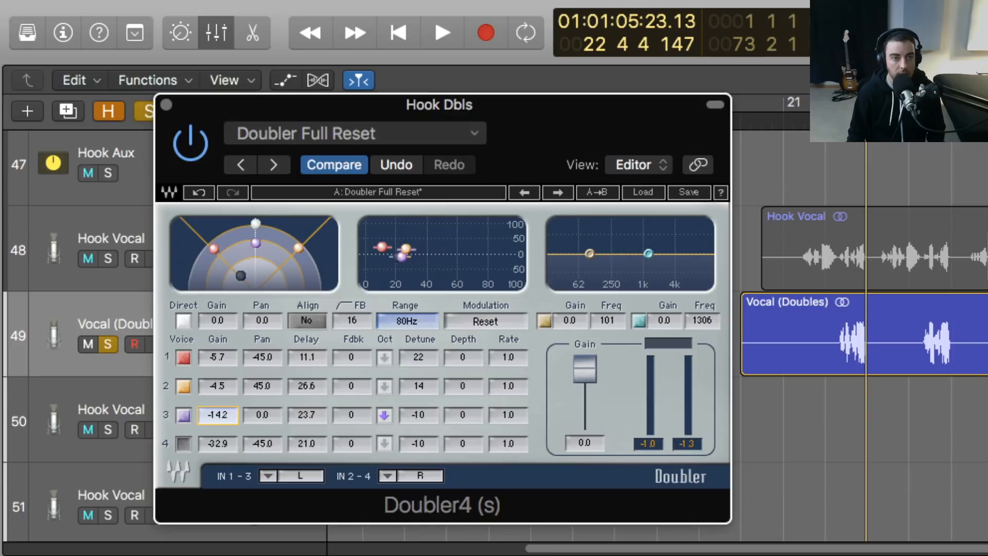
key(space)
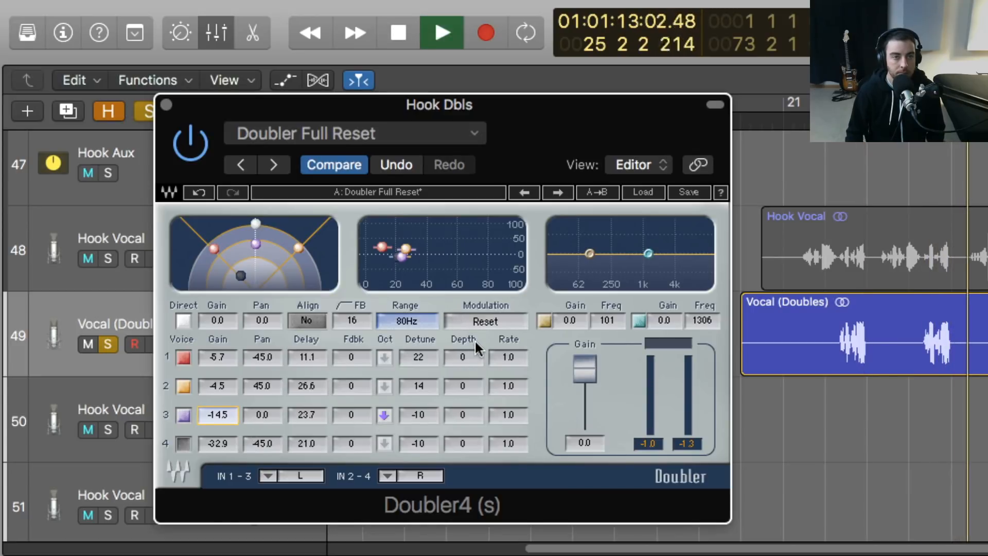
key(space)
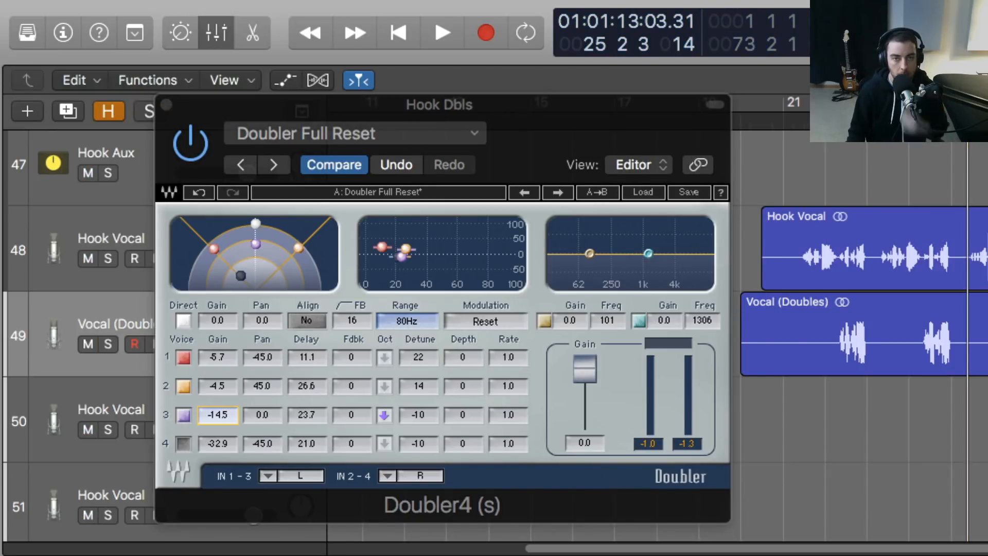
Step: Raise voice 3's gain to -9.8 while playing the hook in the full mix
key(space)
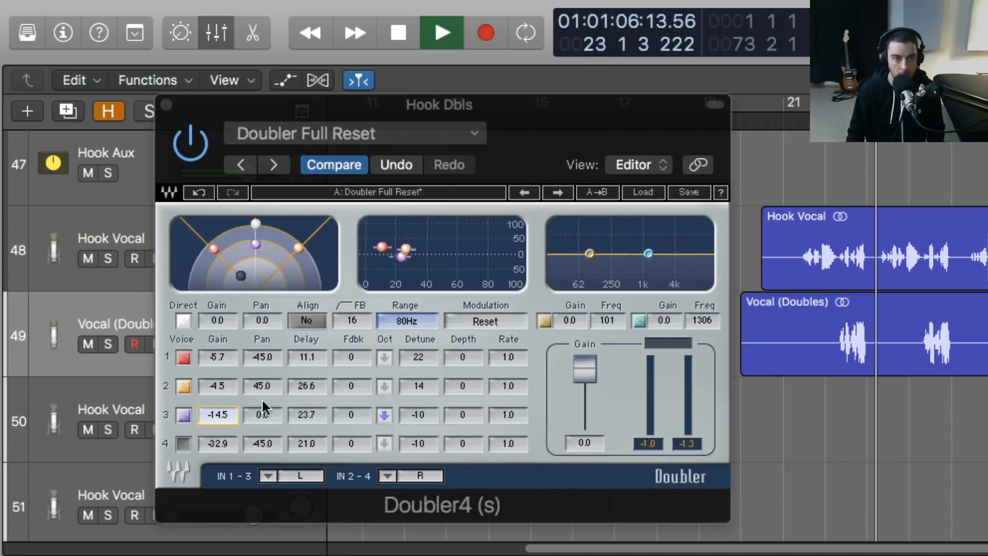
mouse_move(218, 415)
mouse_down()
mouse_move(218, 390)
mouse_move(222, 408)
mouse_up()
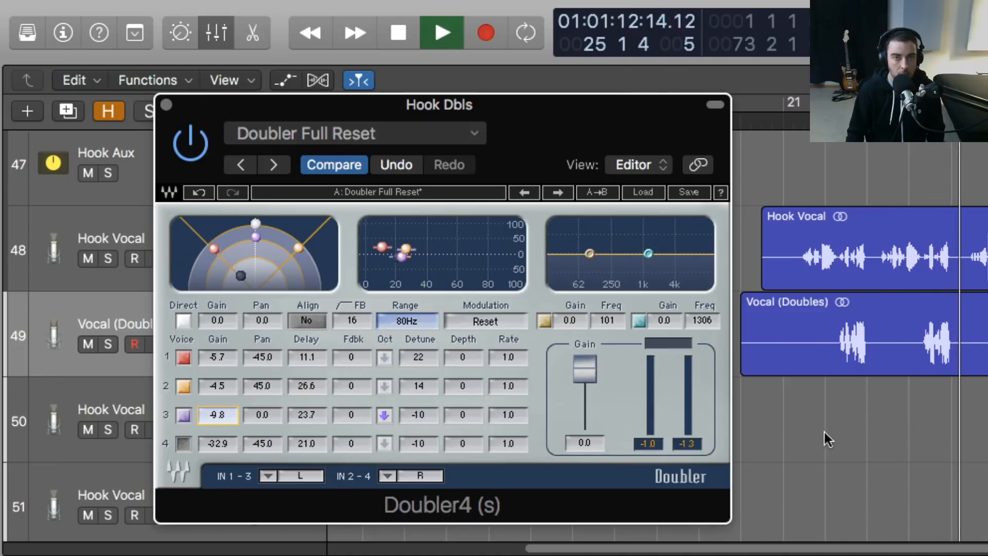
key(space)
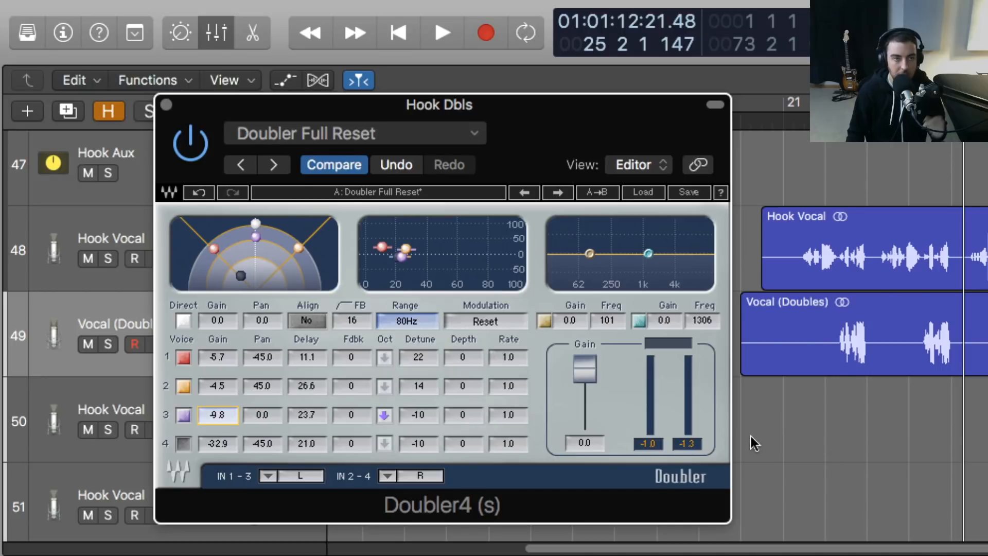
Step: Enable voice 4 with pan 24.7, detune -24, delay 54.9 and gain -5.9, auditioning it on the soloed doubles
drag(241, 275, 251, 255)
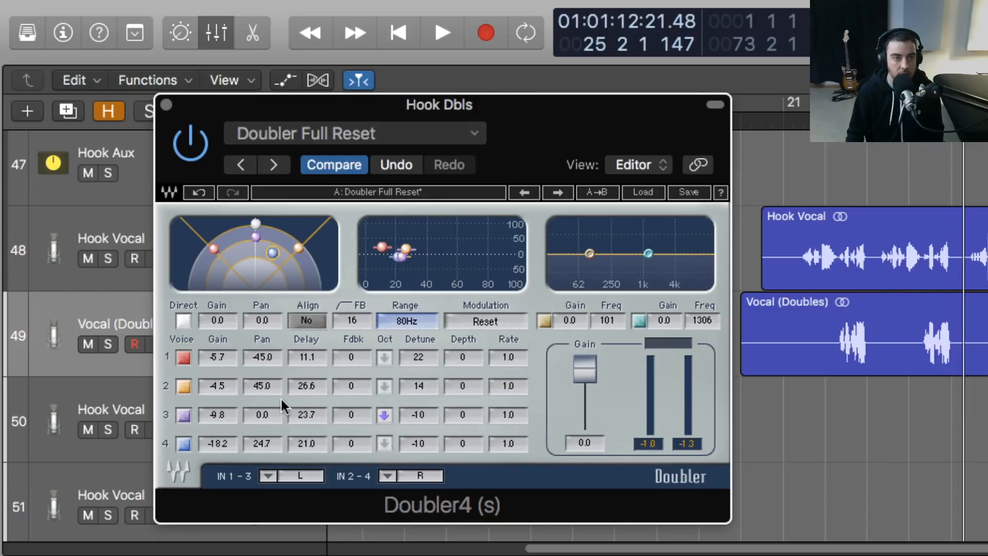
click(416, 444)
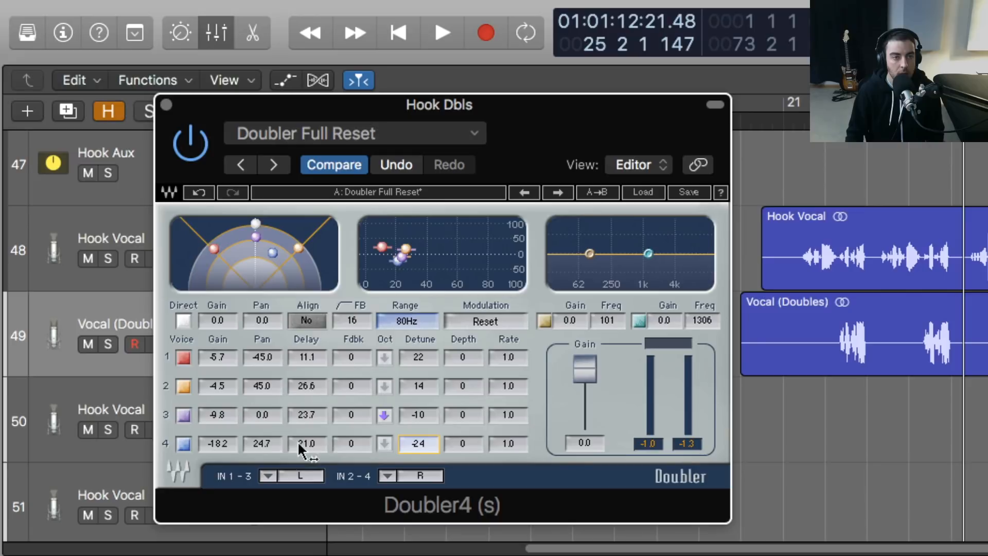
click(383, 442)
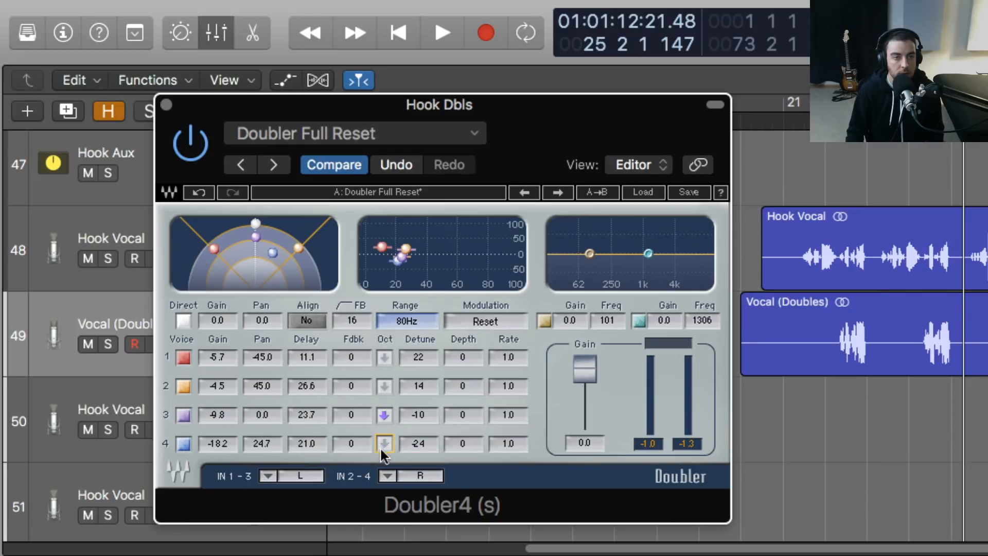
drag(296, 446, 295, 435)
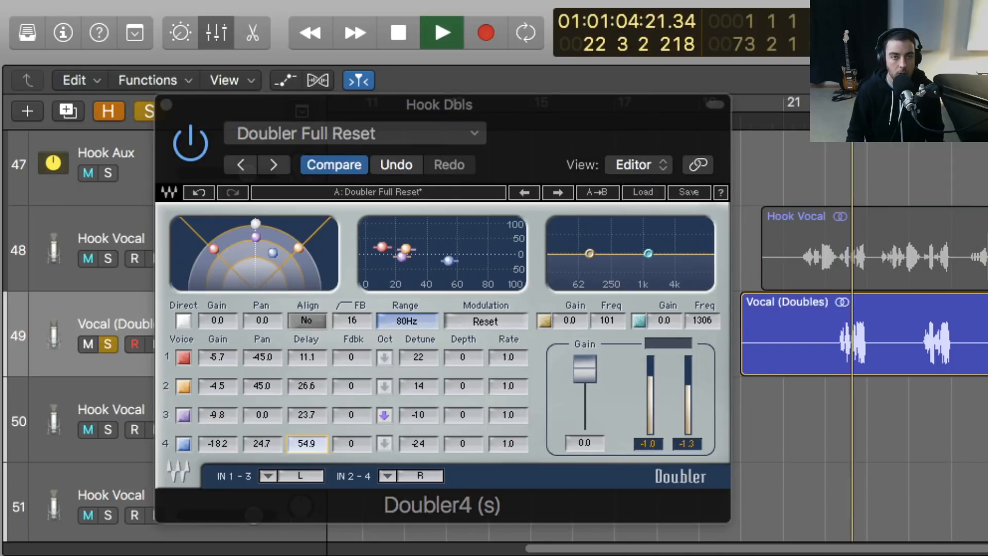
mouse_move(219, 443)
mouse_down()
mouse_move(218, 416)
mouse_move(218, 448)
mouse_move(217, 432)
mouse_up()
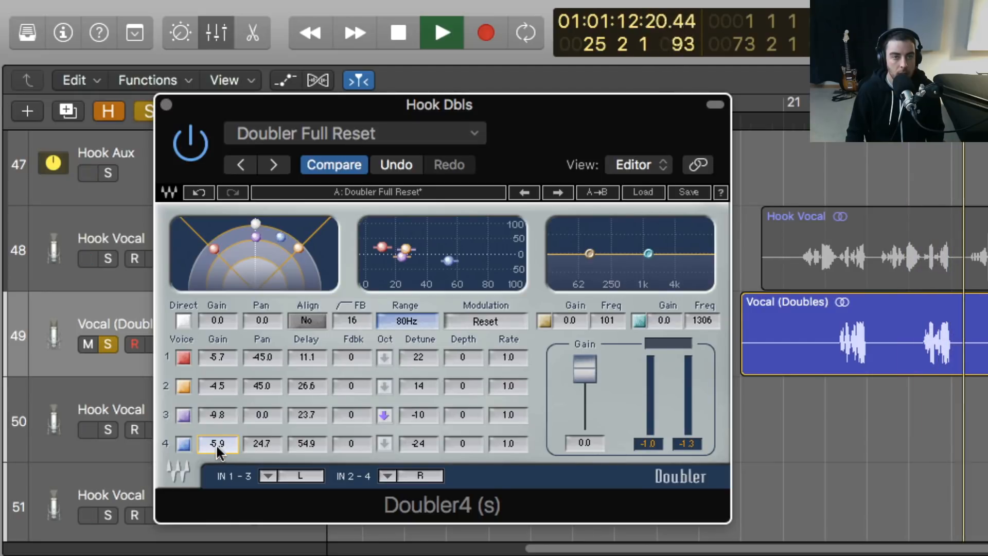
key(space)
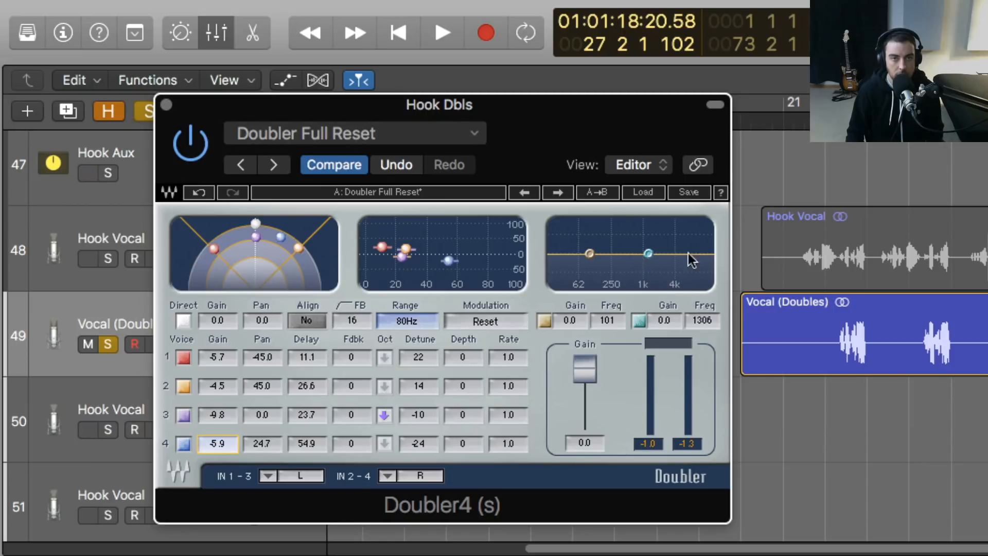
Step: Set the EQ's high band to 5.3 at 2196 and low band to -2.8 at 225, and voice 2 and 3 delays to 36.1 and 24.3
drag(649, 253, 673, 249)
key(space)
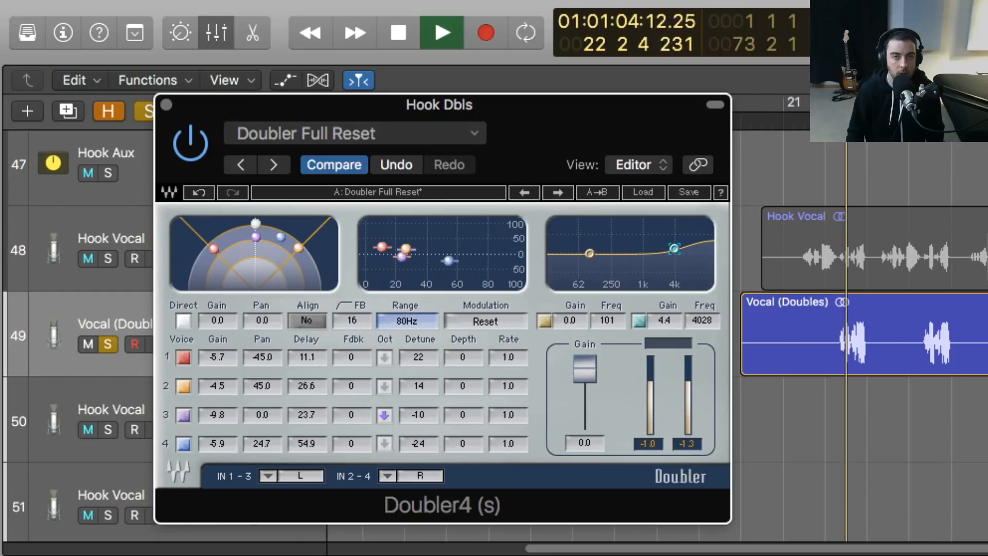
drag(674, 249, 662, 248)
drag(589, 253, 659, 248)
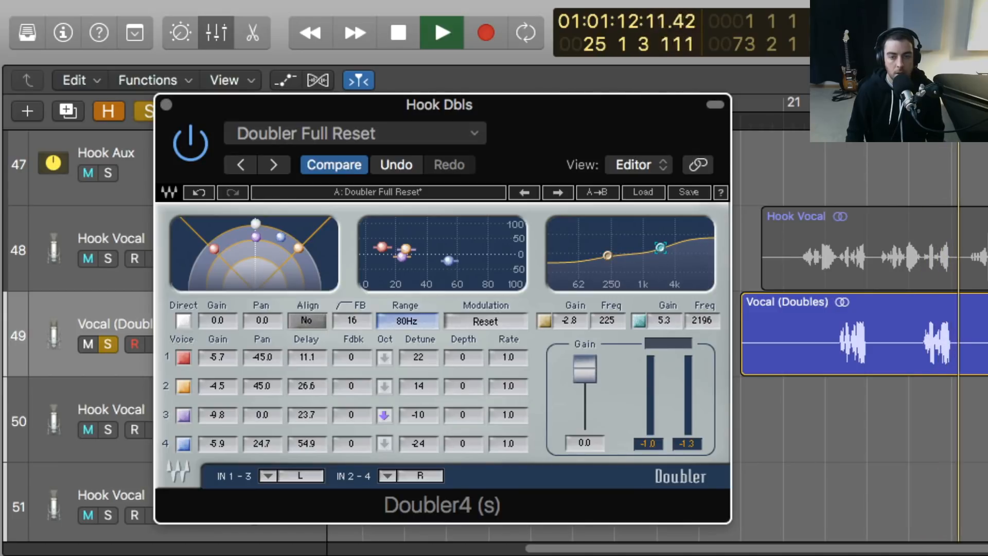
key(space)
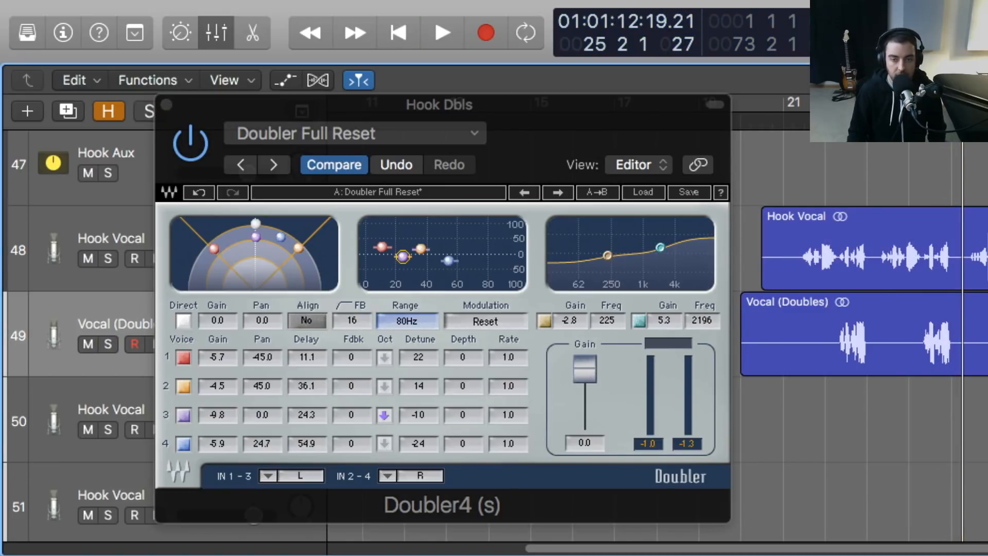
Step: Play the hook in the full mix with the Doubler enabled
key(space)
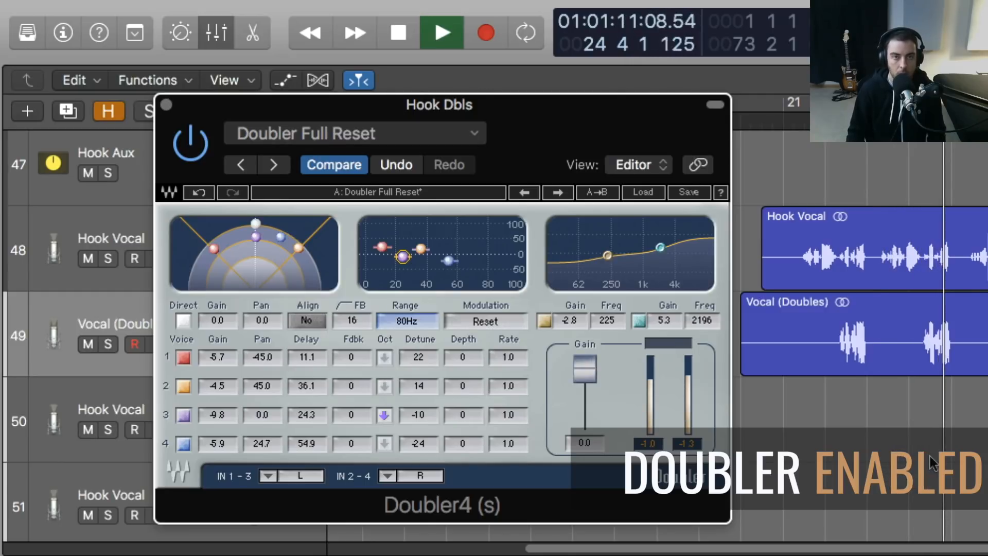
key(space)
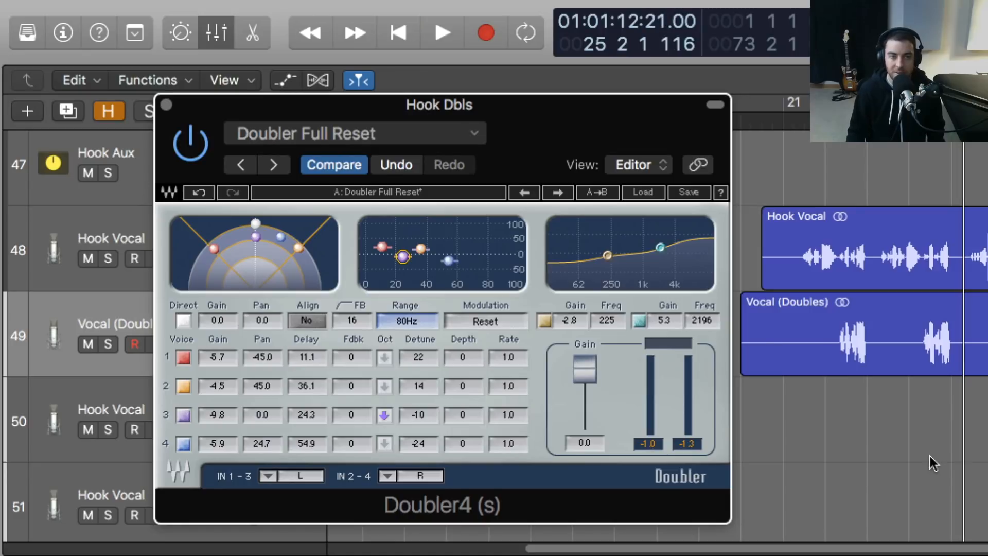